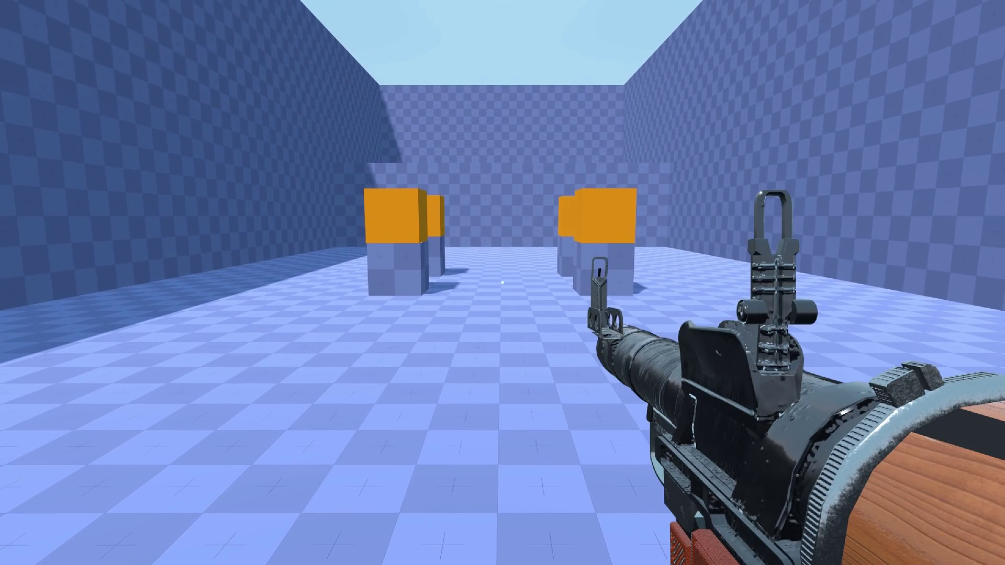
{"action": "left_click", "coordinate": [503, 282]}
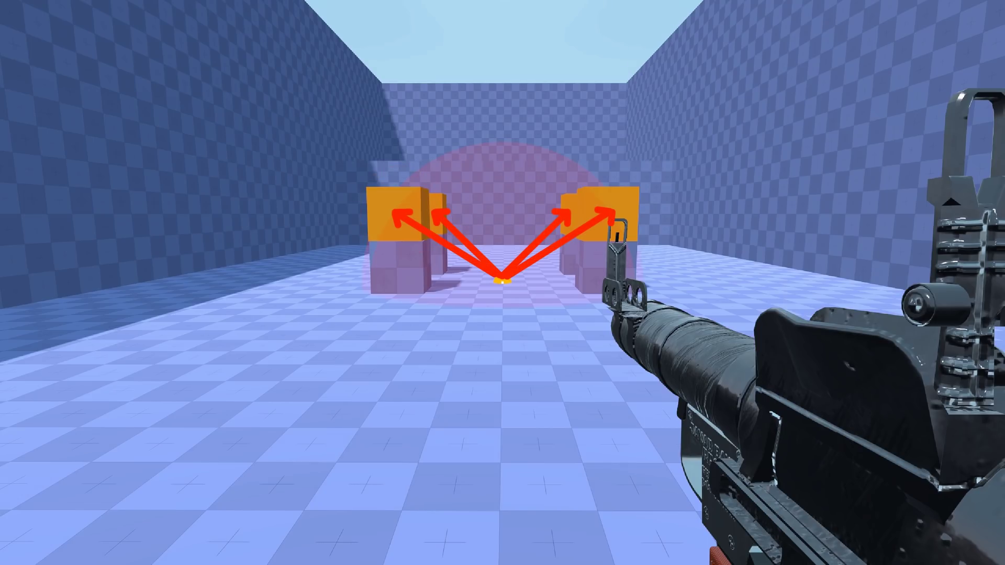
{"action": "left_click", "coordinate": [503, 282]}
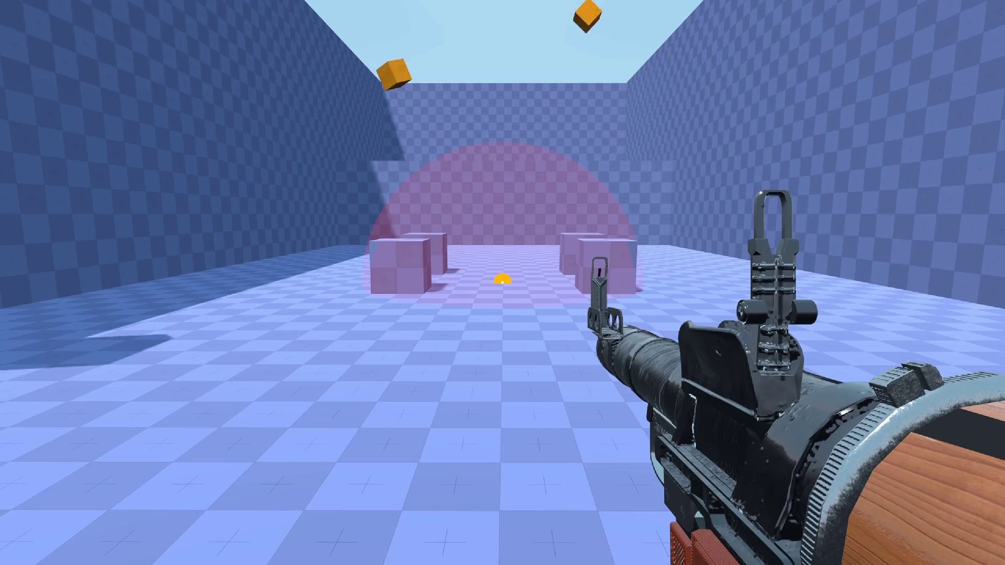